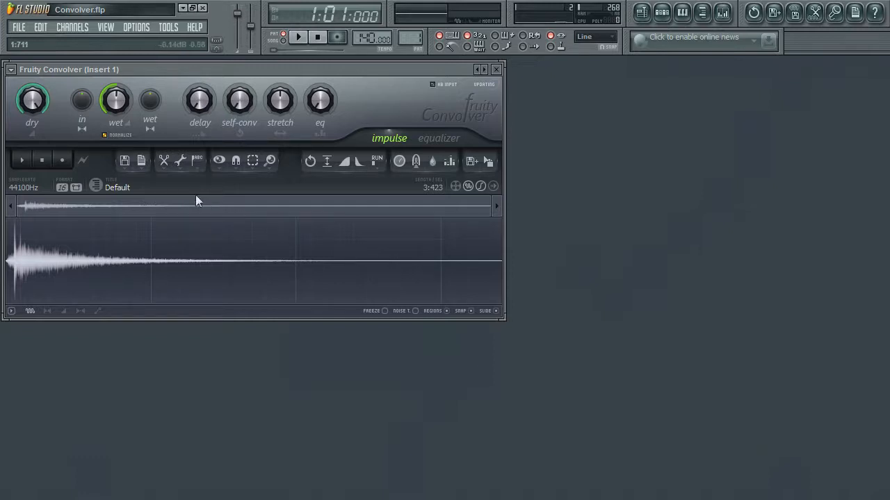
- Open the Convolution reverb tool for the loaded impulse and preview it with default settings and with the dry level fully down
left_click(180, 161)
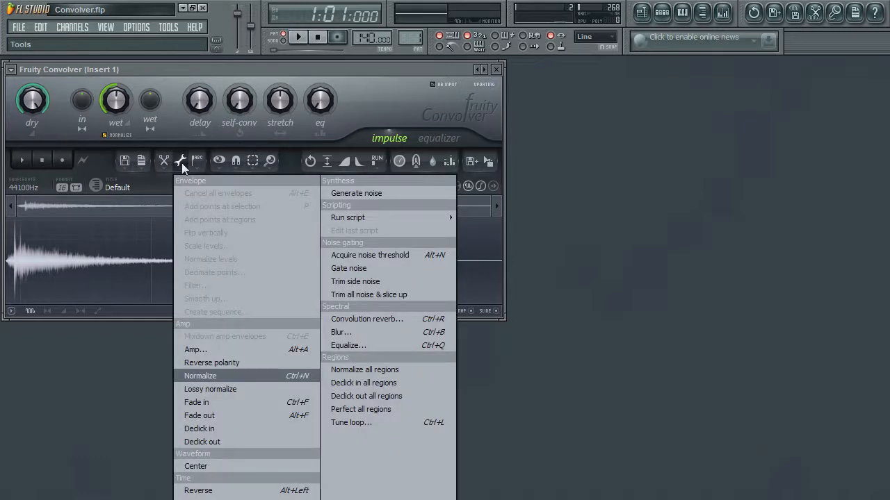
left_click(362, 319)
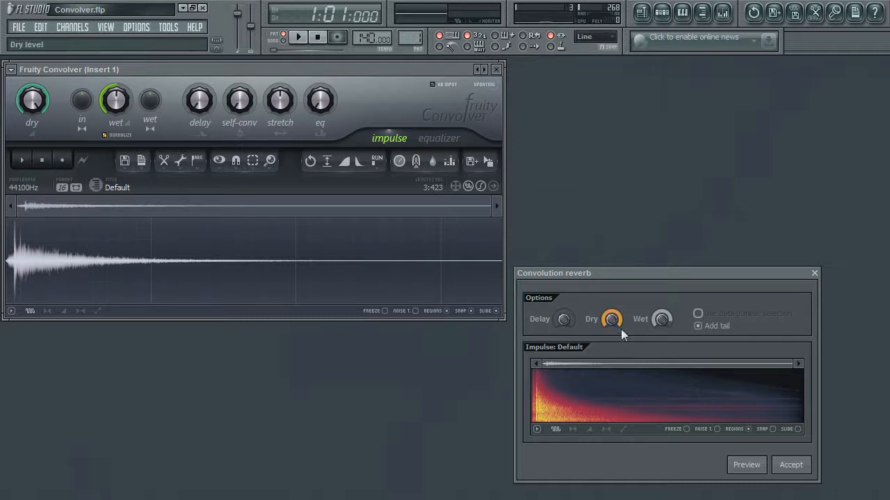
left_click(751, 468)
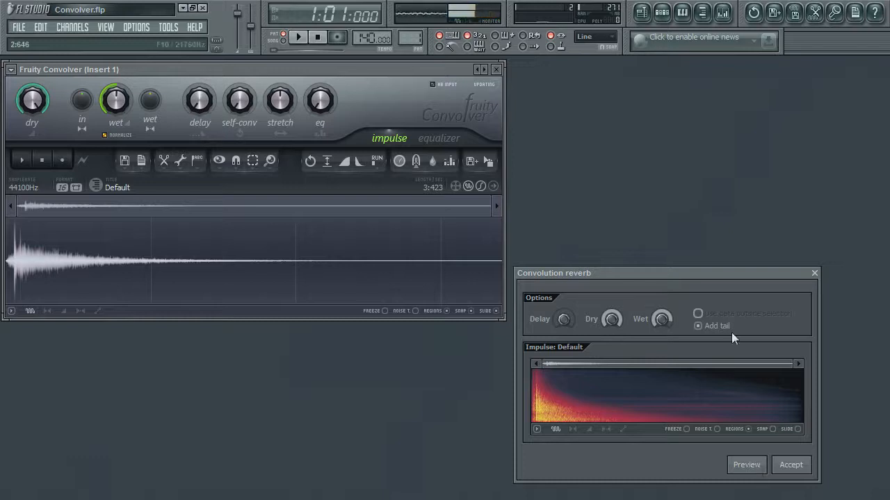
left_click(740, 466)
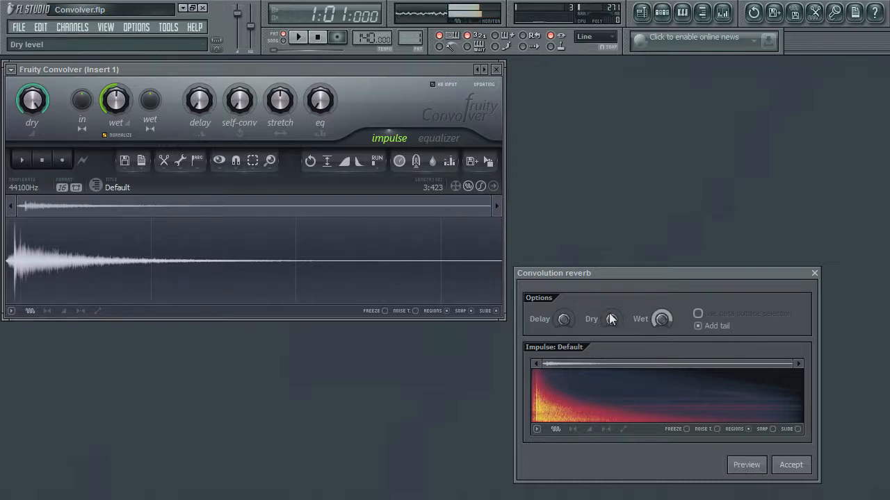
- Set the convolution reverb delay to about 416 ms and the dry level to about 46%, adjusting and previewing the mix
left_click_drag(564, 319, 554, 263)
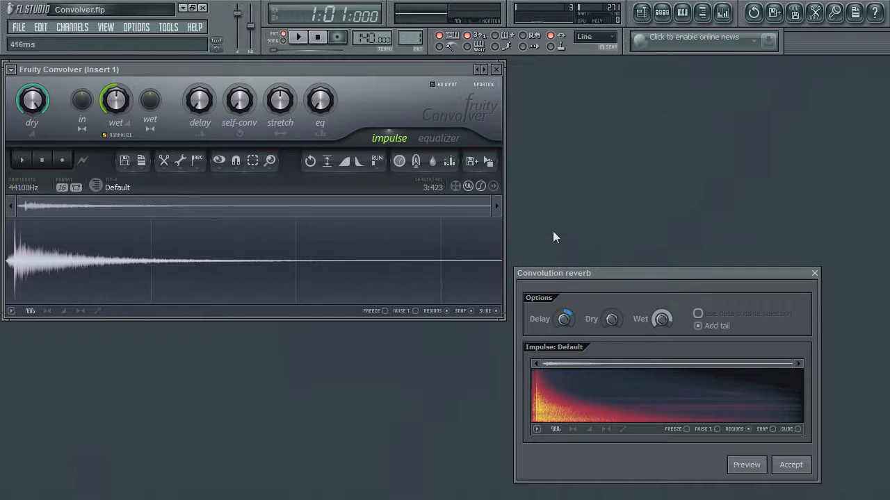
left_click(746, 467)
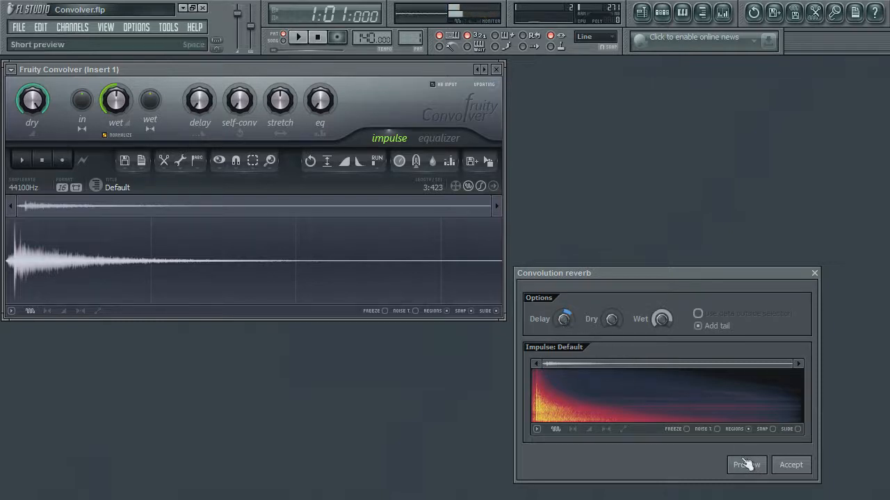
left_click_drag(610, 323, 596, 273)
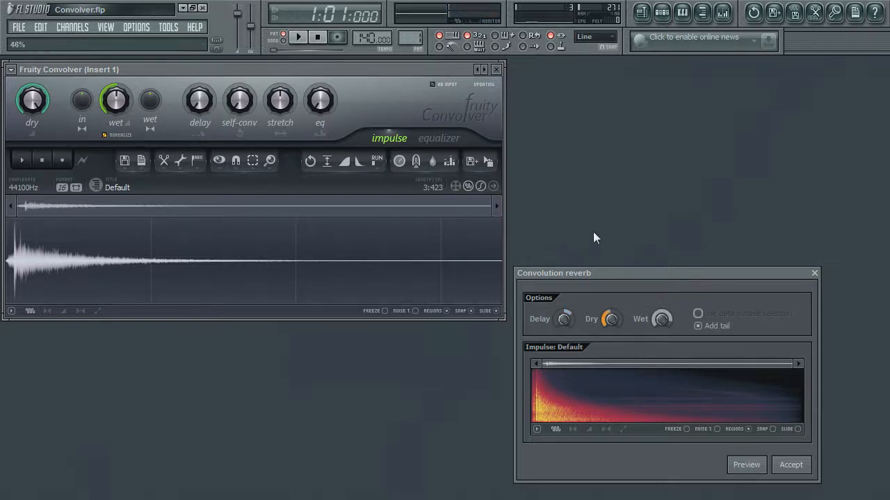
left_click(745, 467)
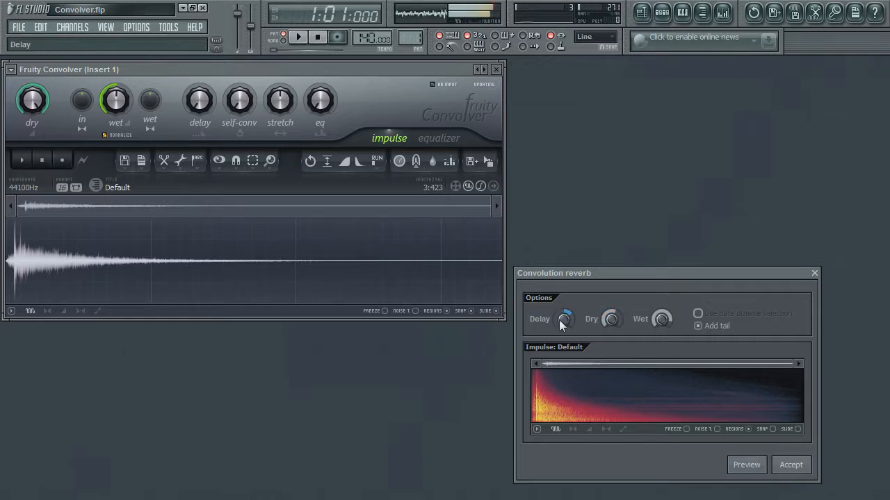
left_click(747, 470)
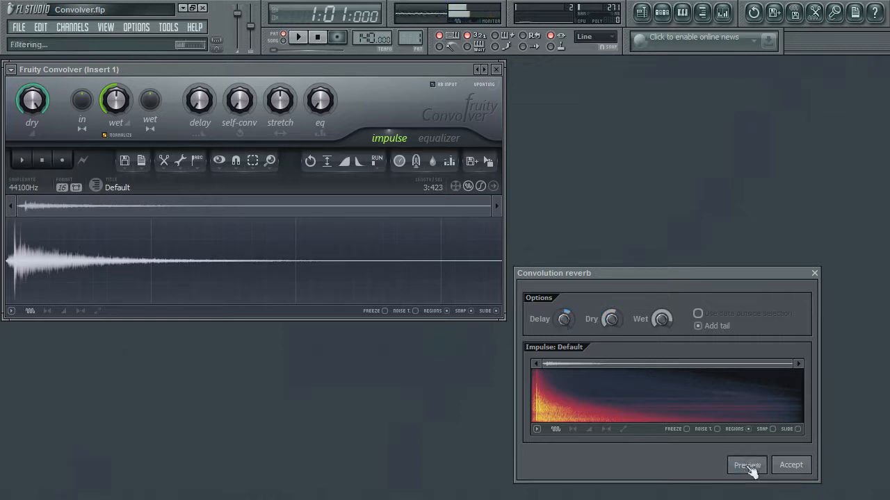
- Try the convolution reverb's wet level fully down, at about 18% and slightly lower, previewing the sound after each change
left_click_drag(662, 319, 668, 421)
left_click(748, 466)
left_click_drag(661, 319, 660, 339)
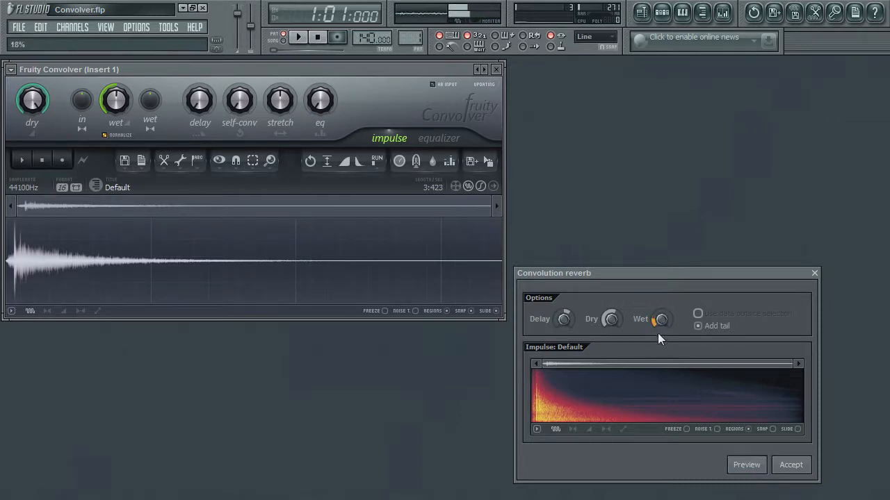
left_click(742, 466)
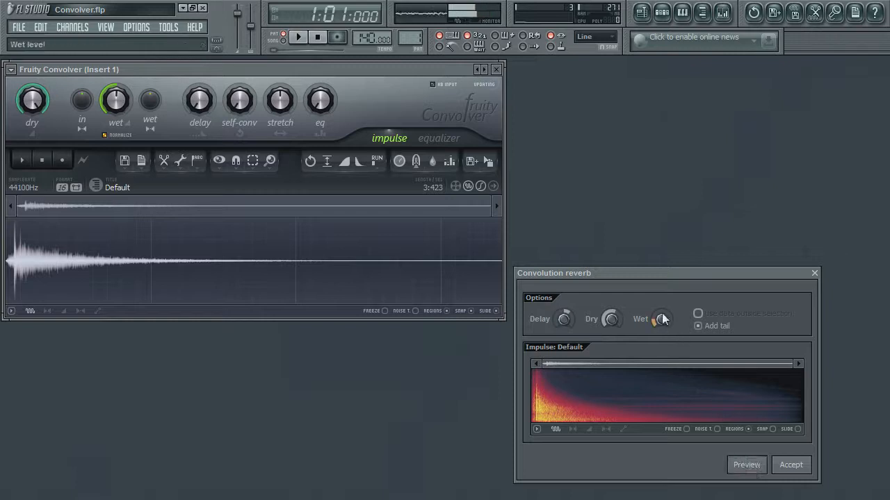
left_click_drag(661, 321, 661, 327)
left_click(744, 466)
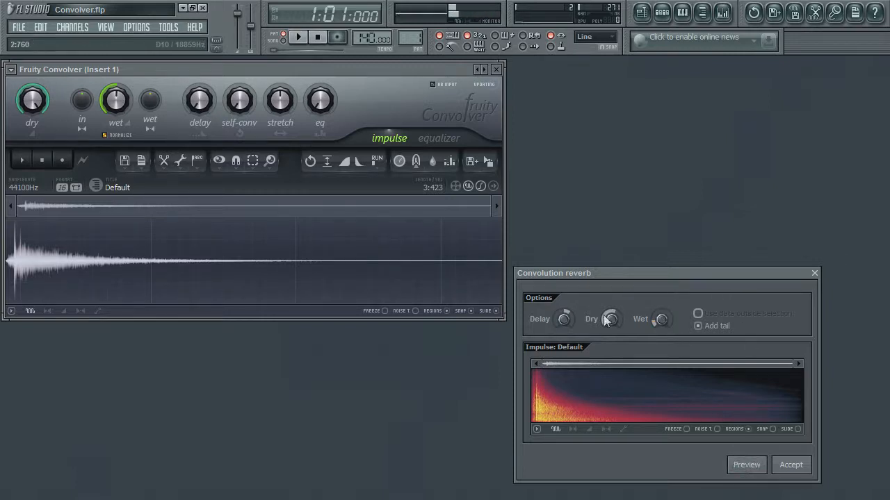
- Load the Cathedral Waldsassen - Warm 2 impulse from the Real Spaces folder and preview it with a slightly adjusted wet level
left_click(573, 350)
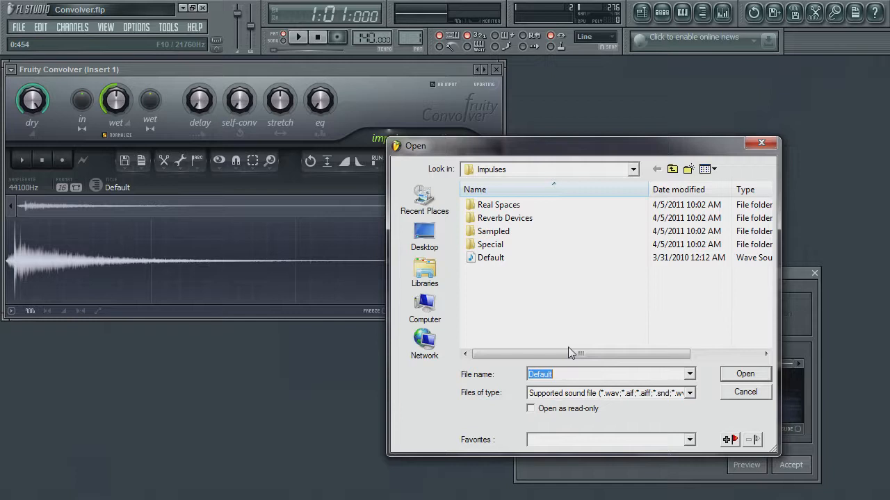
left_click(505, 208)
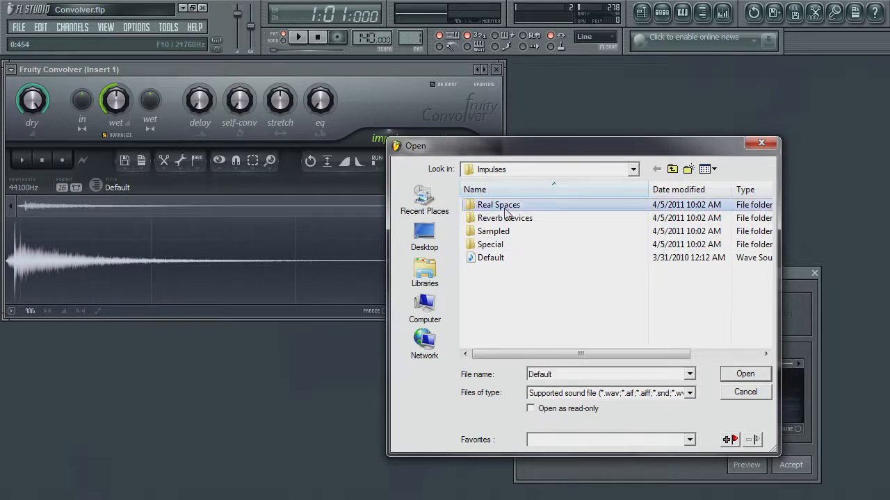
double_click(505, 207)
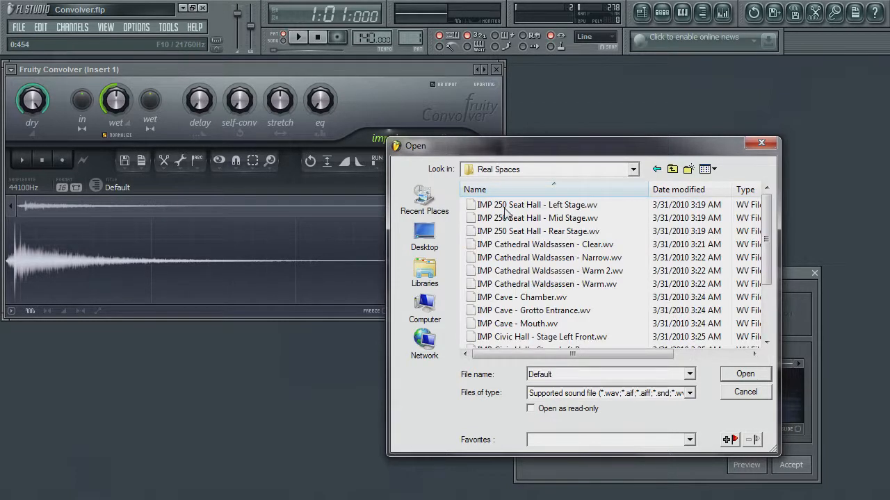
double_click(513, 271)
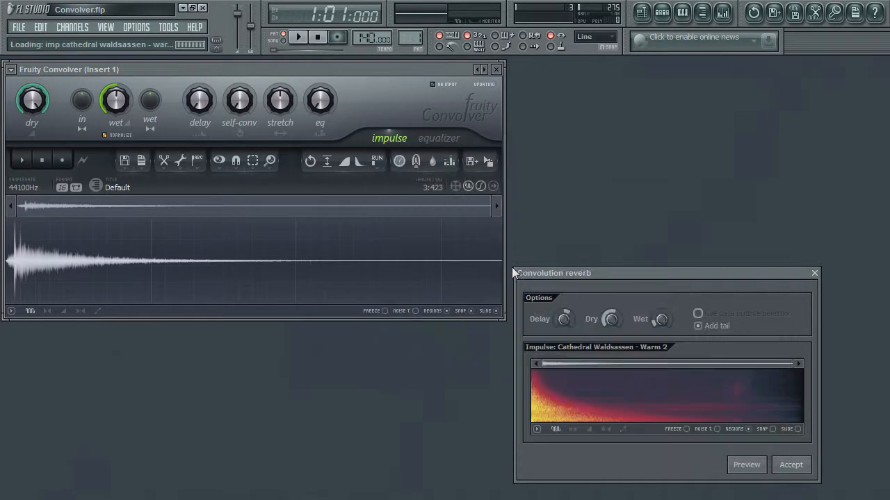
left_click(754, 467)
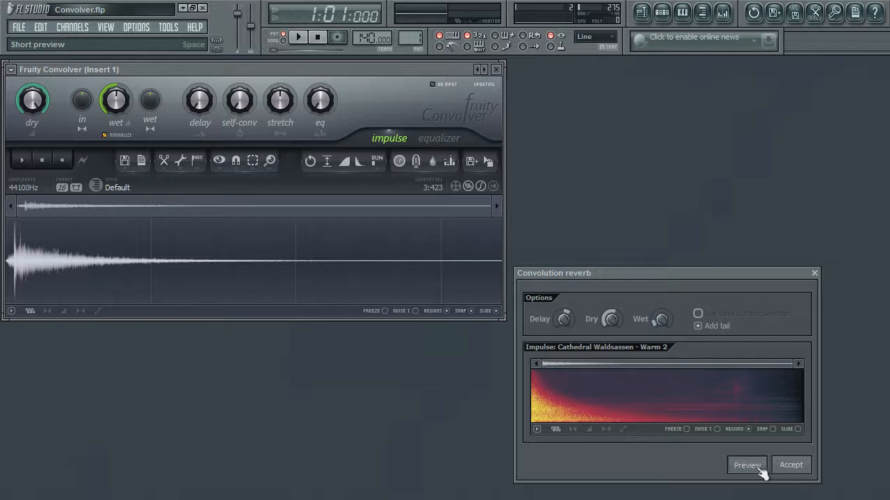
left_click_drag(658, 319, 658, 313)
left_click(743, 467)
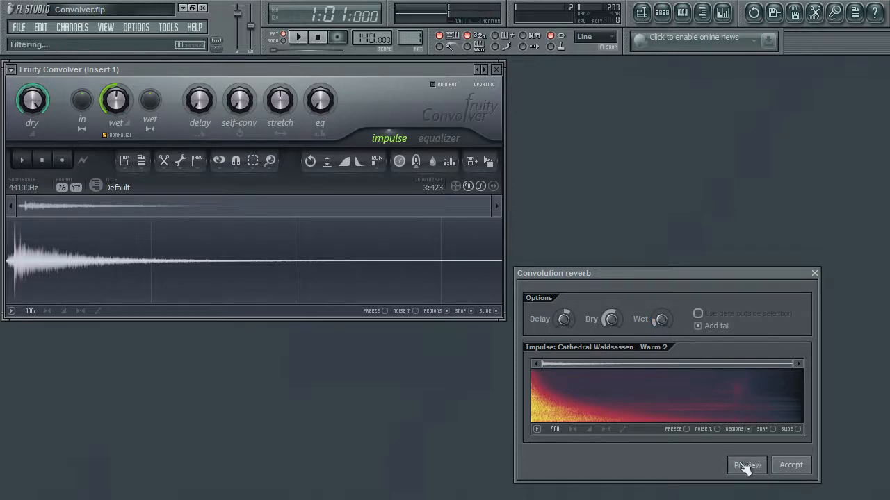
- Examine the beginning of the cathedral impulse and its envelope views, ending on the waveform view
left_click_drag(793, 371, 640, 367)
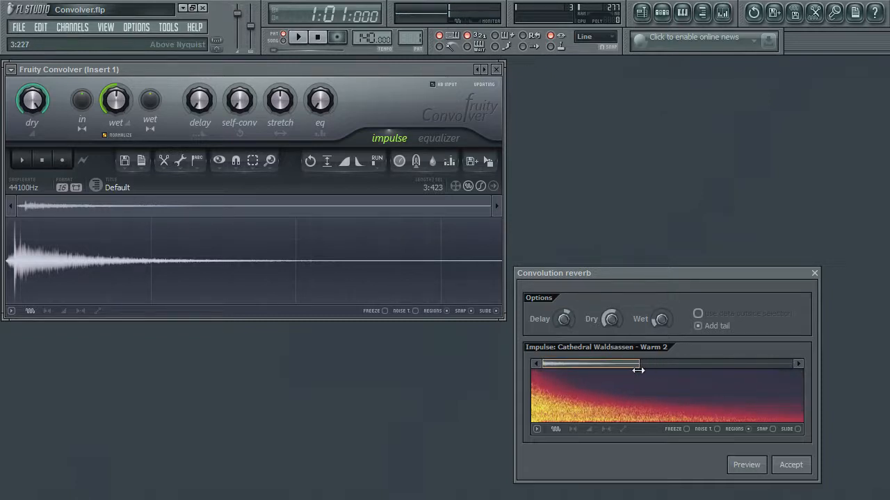
left_click(575, 430)
left_click(590, 430)
left_click(607, 430)
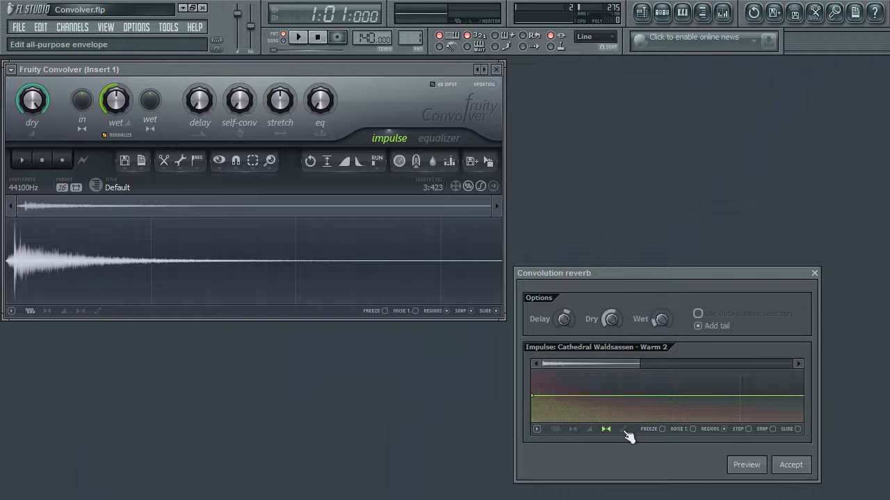
left_click(559, 431)
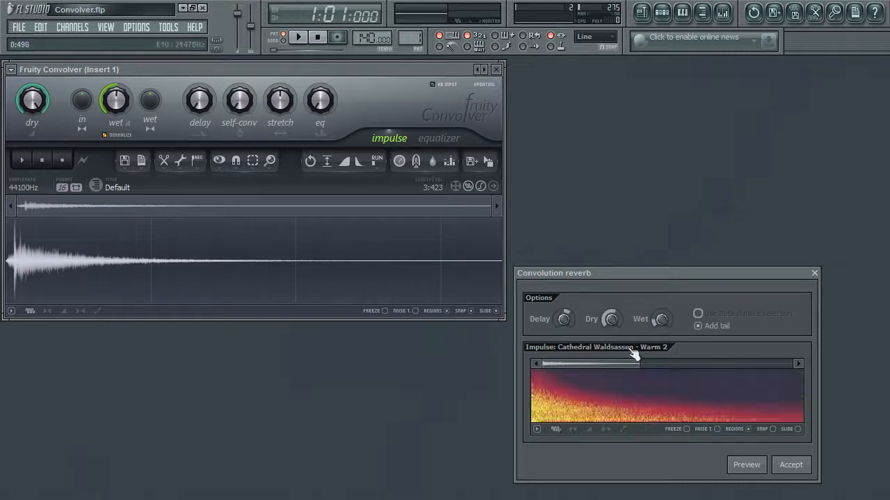
- Preview the reverb with the cathedral impulse and close Convolution reverb without applying it
left_click(746, 464)
left_click(745, 465)
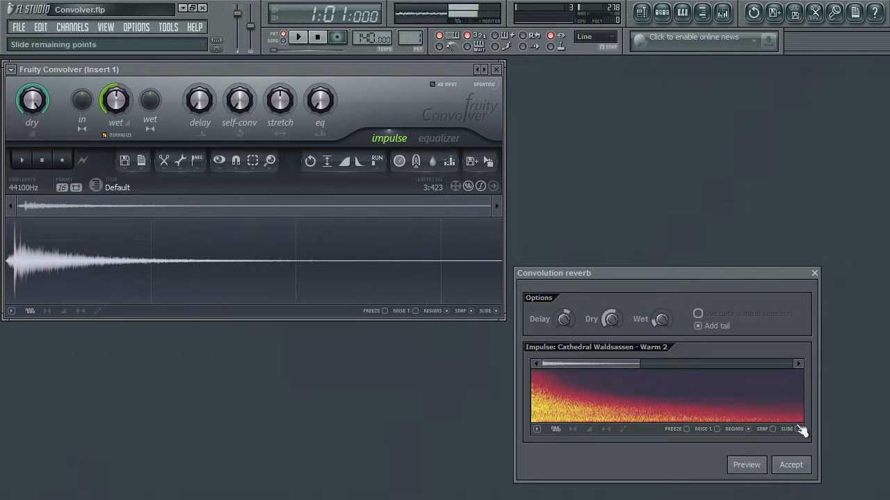
left_click(816, 275)
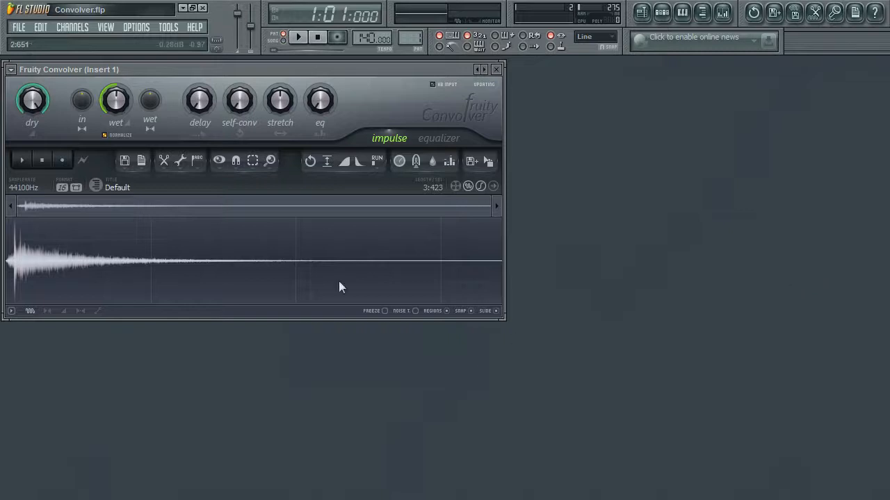
- Open the Blur tool for the default impulse, preview it at full amount, and reduce the blur amount while previewing
left_click(180, 161)
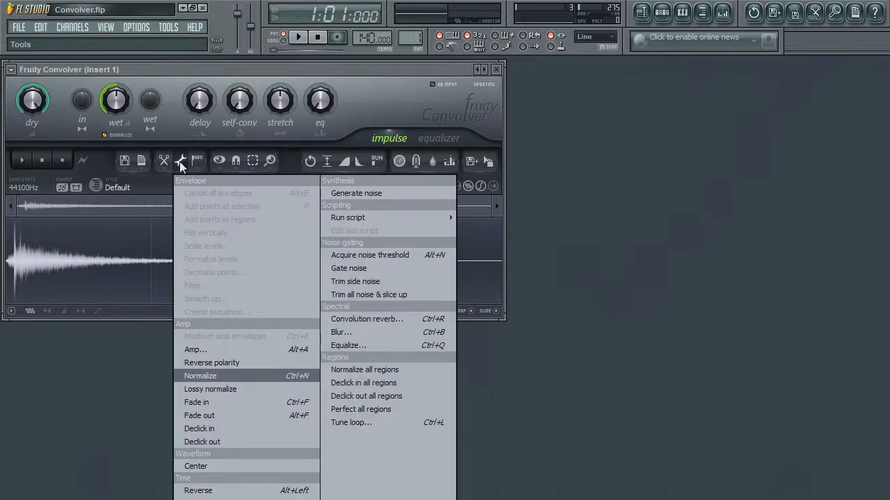
left_click(347, 334)
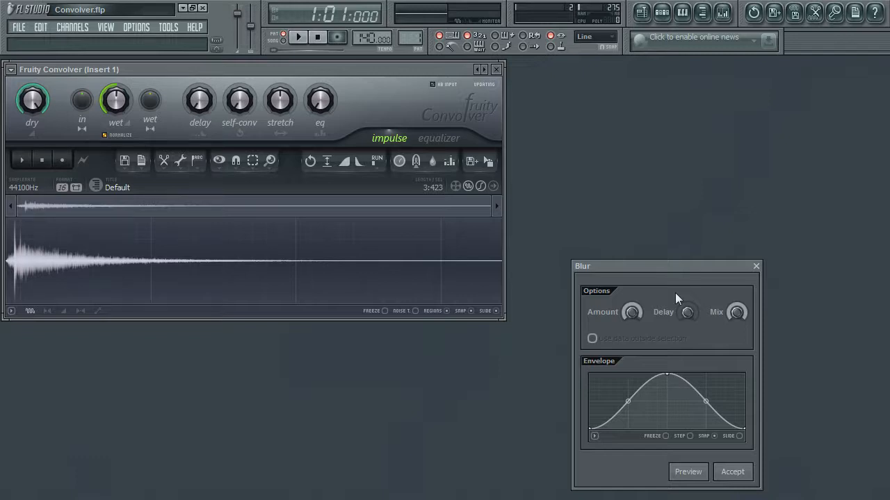
left_click(688, 472)
left_click_drag(632, 312, 646, 336)
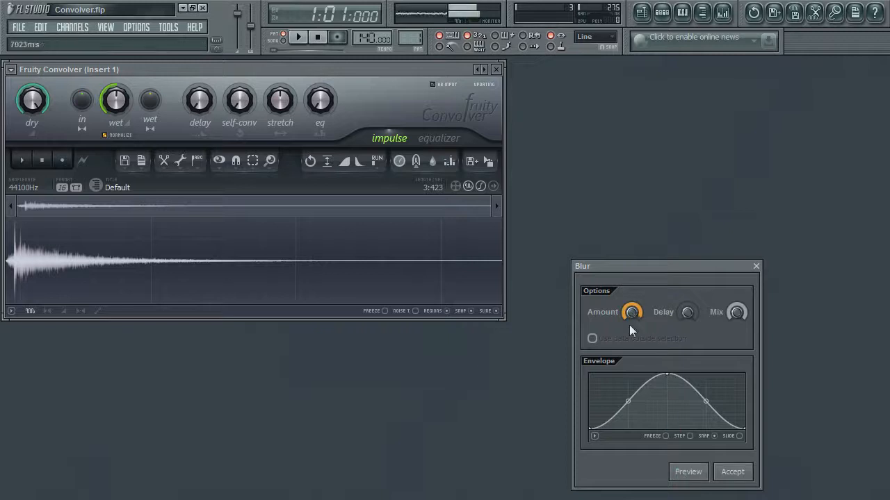
left_click(683, 474)
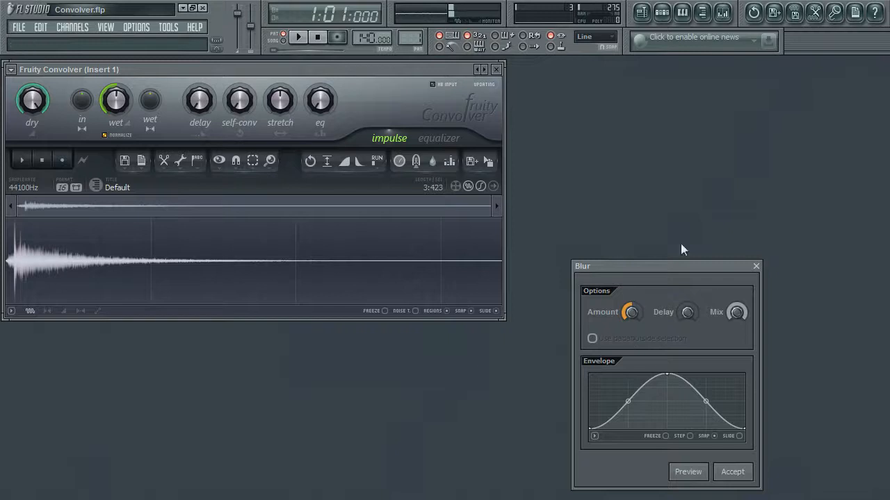
left_click(681, 474)
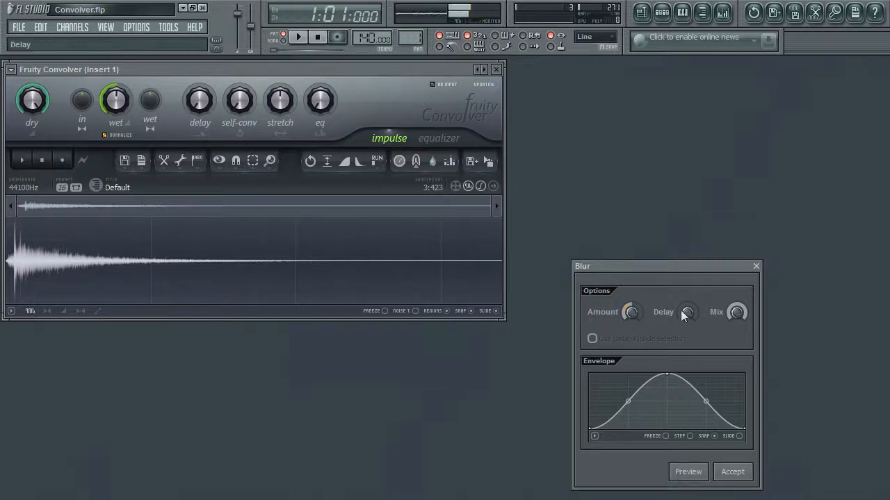
- Add some blur delay and lower the mix to under half, previewing the blur between adjustments
left_click(688, 473)
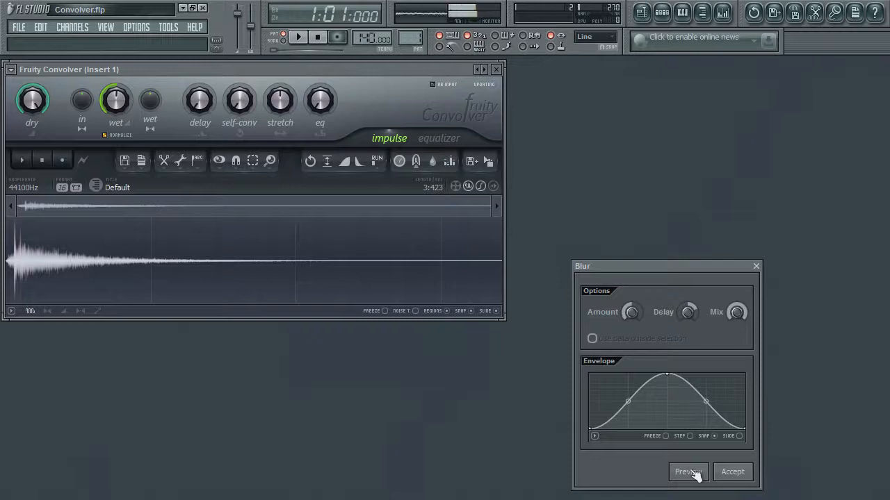
left_click(695, 473)
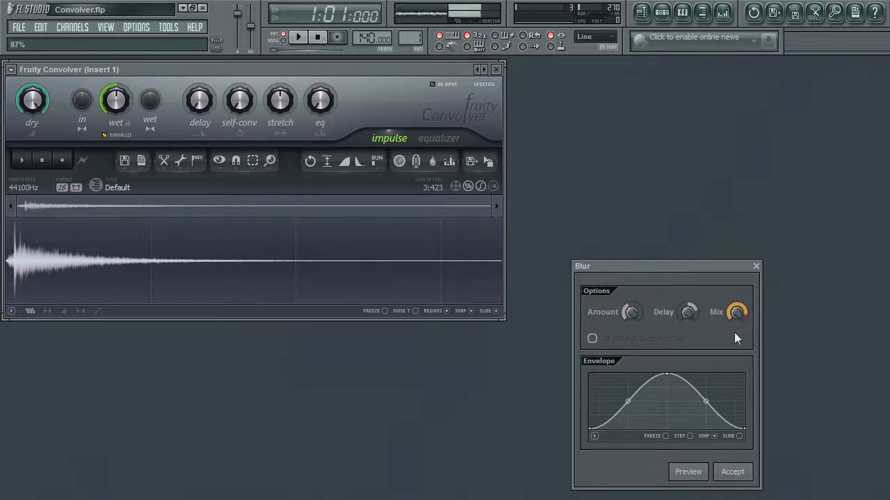
left_click(696, 472)
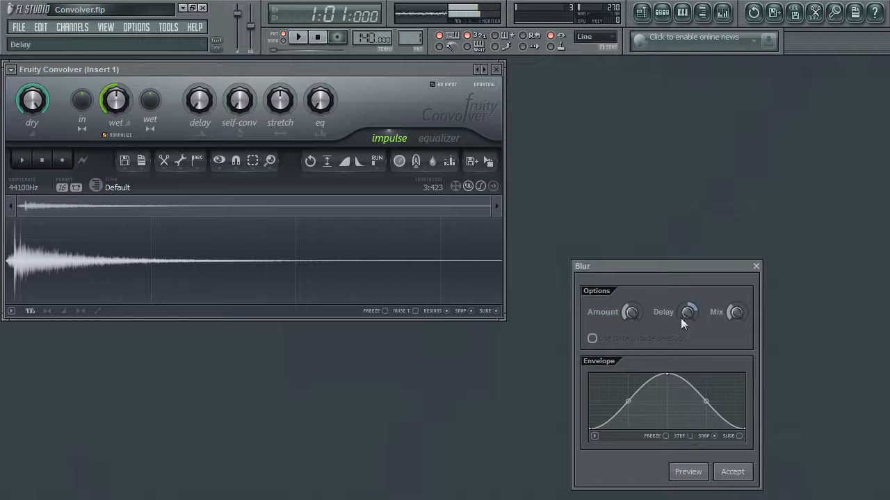
left_click_drag(686, 312, 686, 331)
left_click(697, 472)
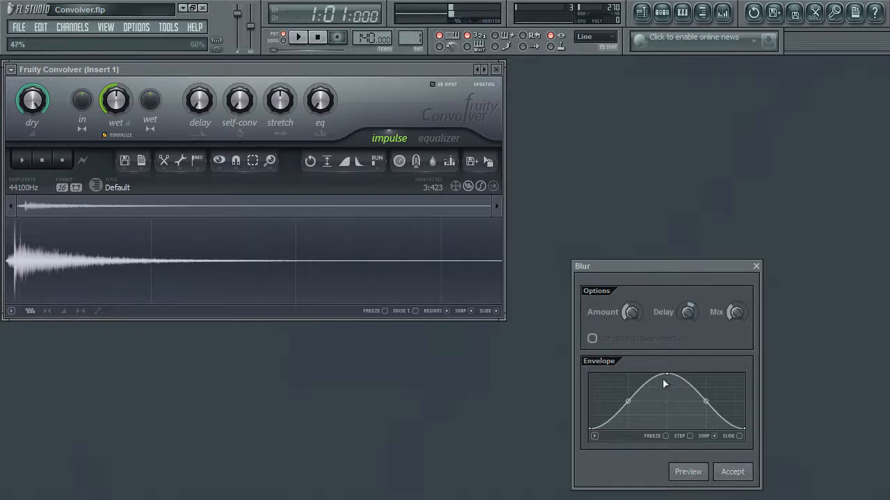
- Try bending the rising half of the blur envelope into a repeating wave, preview it, and restore the smooth curve
left_click_drag(627, 434, 623, 394)
left_click(688, 473)
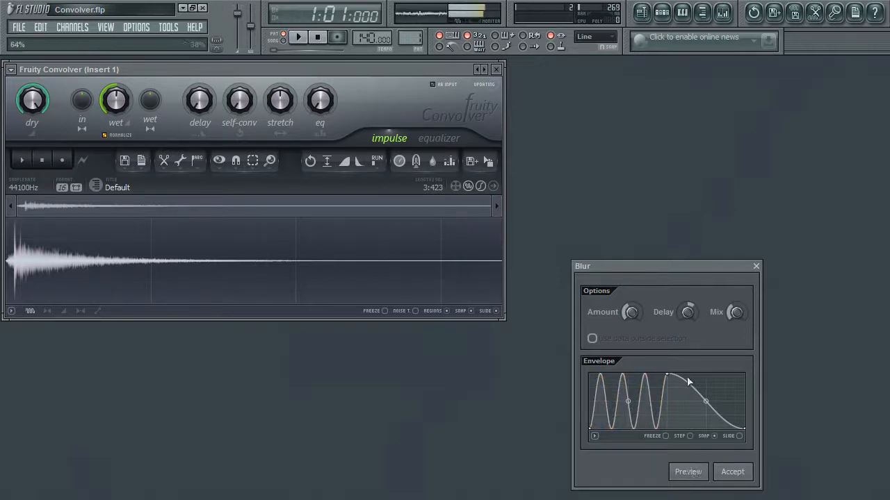
left_click_drag(628, 401, 628, 431)
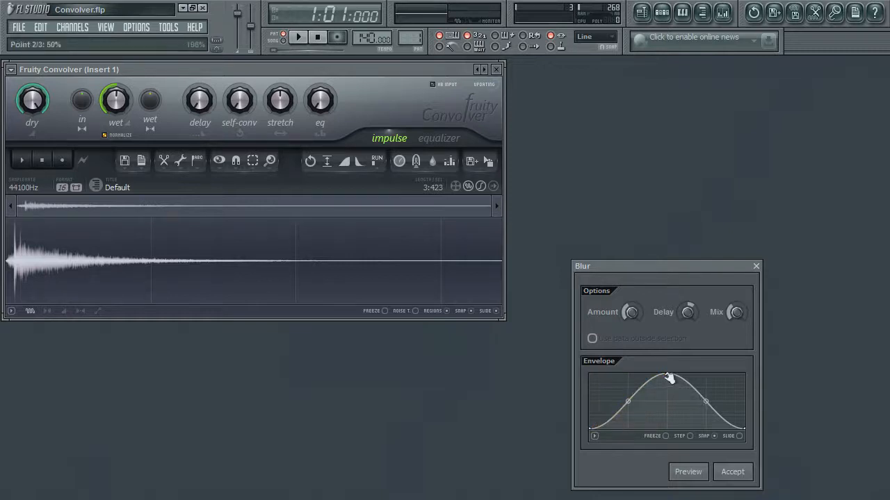
- Lower the middle peak of the blur envelope to about half height and preview the blur
left_click_drag(667, 376, 667, 402)
left_click(688, 473)
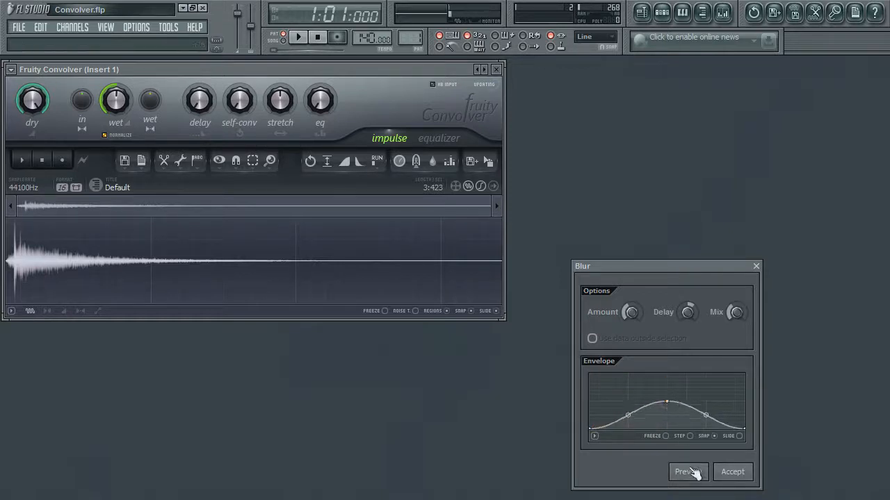
- Preview the blur with the lowered envelope peak again and close the Blur tool without applying it
left_click(689, 473)
left_click(695, 472)
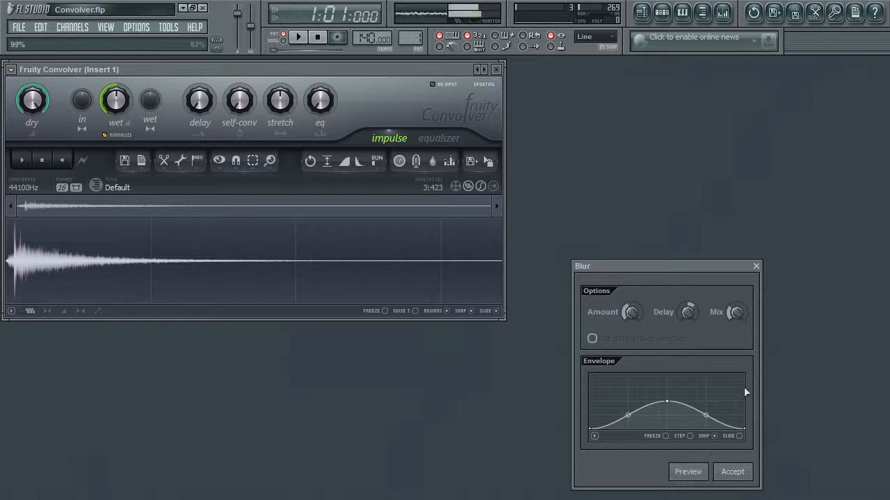
left_click(757, 268)
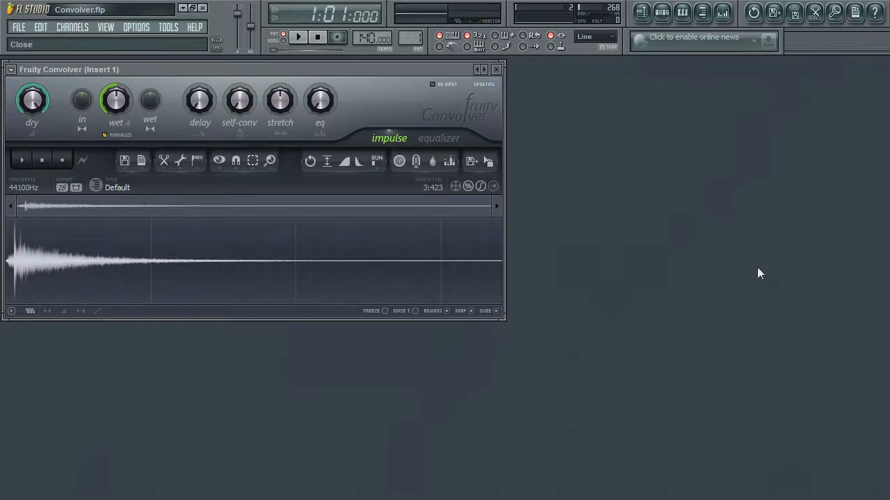
- Open the Equalize tool for the default impulse and move its window fully into view
left_click(182, 162)
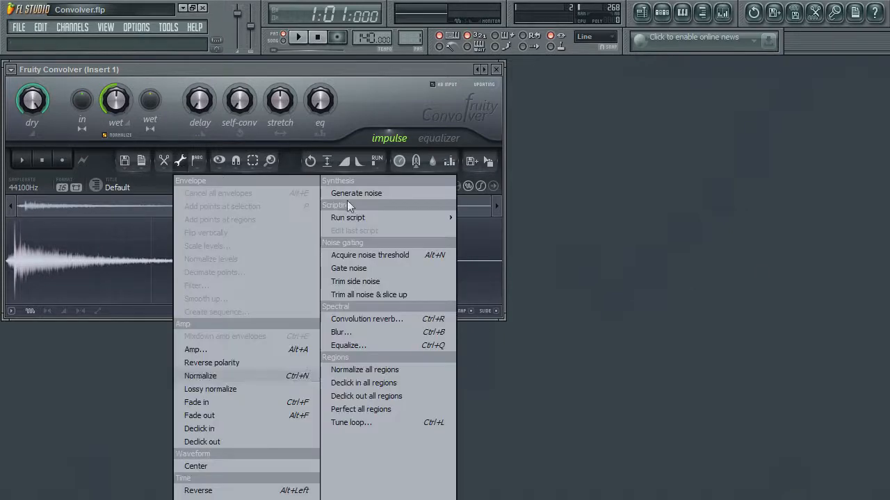
left_click(362, 345)
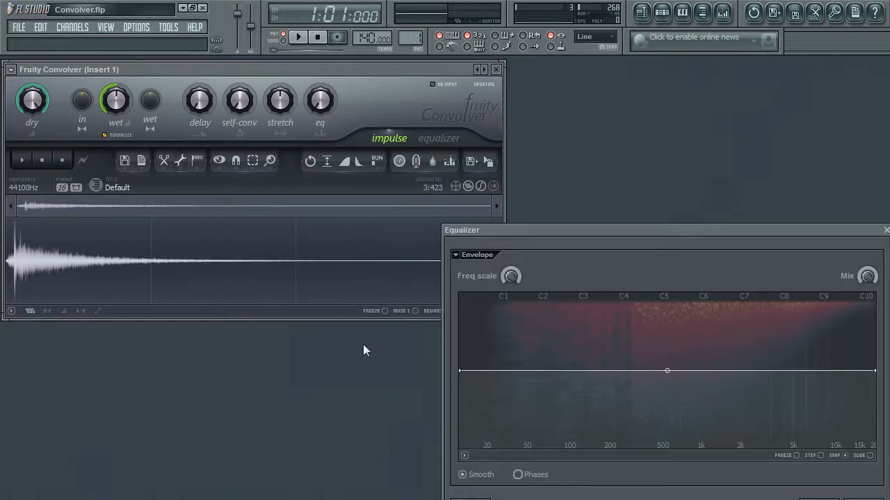
left_click_drag(614, 231, 593, 198)
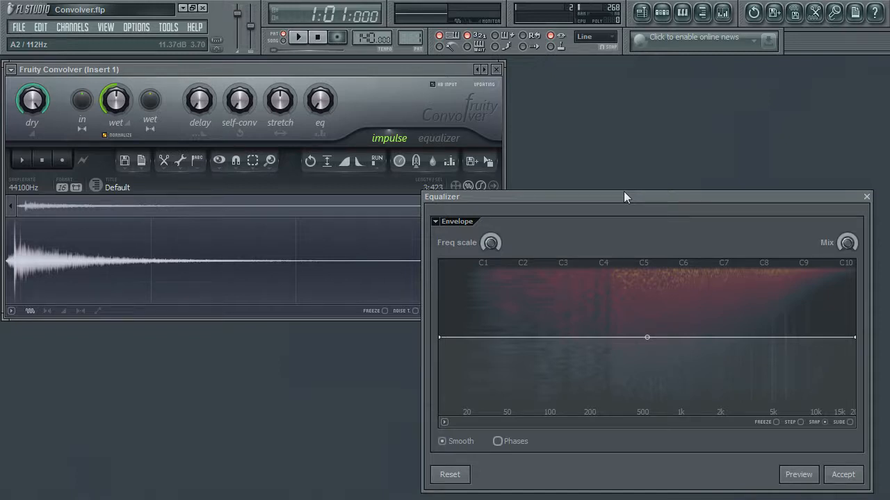
- Raise the low-frequency end of the equalizer envelope to maximum, lower the high-frequency end to minimum, and preview after each change
mouse_move(443, 338)
left_mouse_down()
mouse_move(443, 290)
mouse_move(441, 399)
mouse_move(439, 337)
left_mouse_up()
left_click_drag(442, 338, 439, 269)
left_click(798, 474)
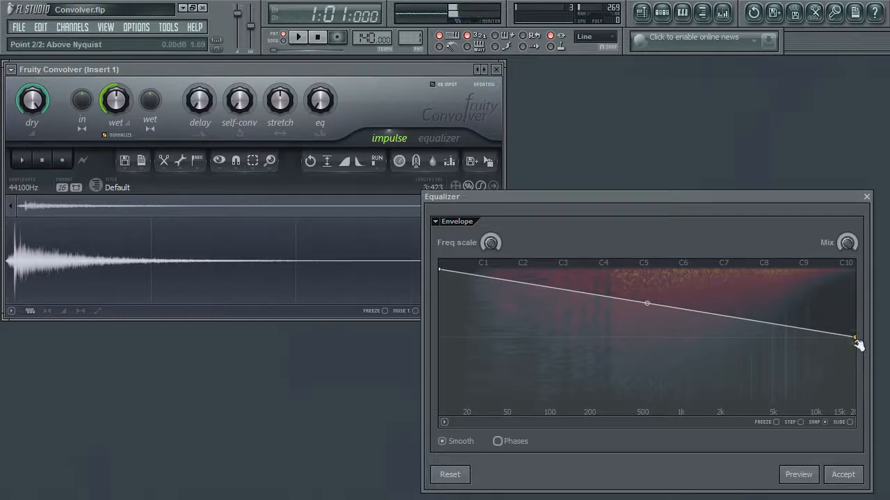
left_click_drag(855, 338, 858, 413)
left_click(800, 478)
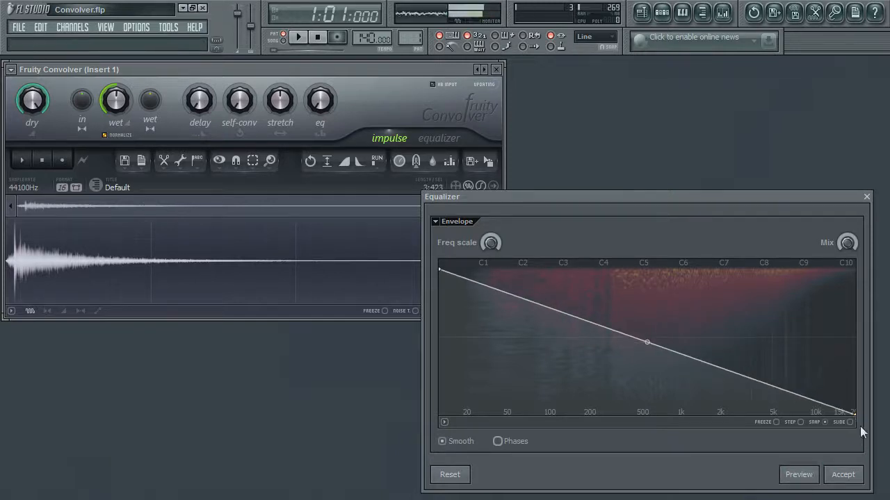
- Reverse the equalizer slope so it rises from minimum at the low end to maximum at the high end, and preview it
left_click_drag(859, 416, 854, 269)
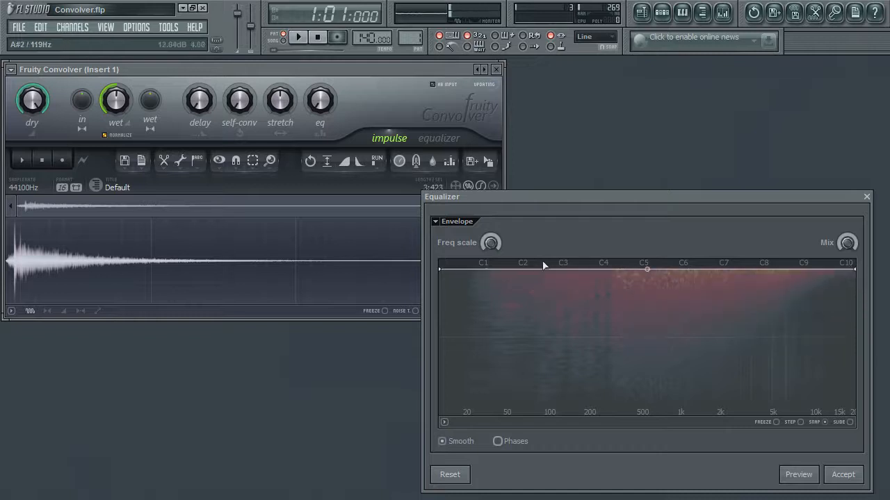
left_click_drag(439, 270, 439, 415)
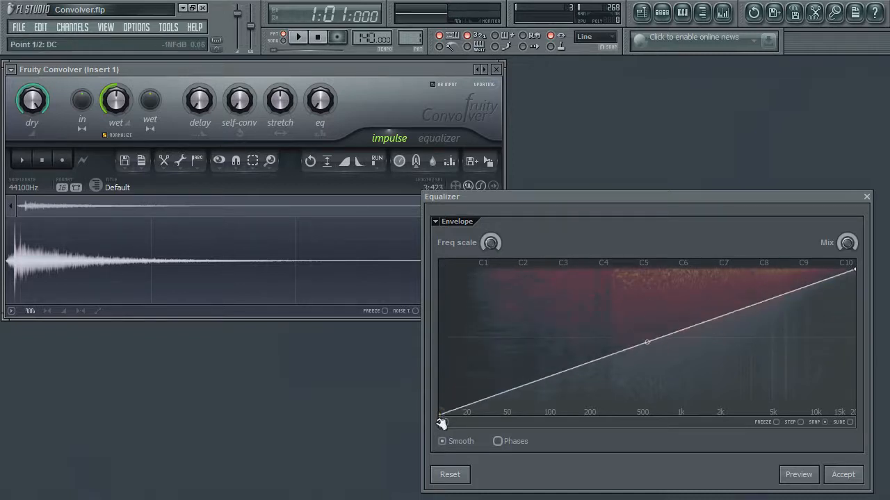
left_click(798, 475)
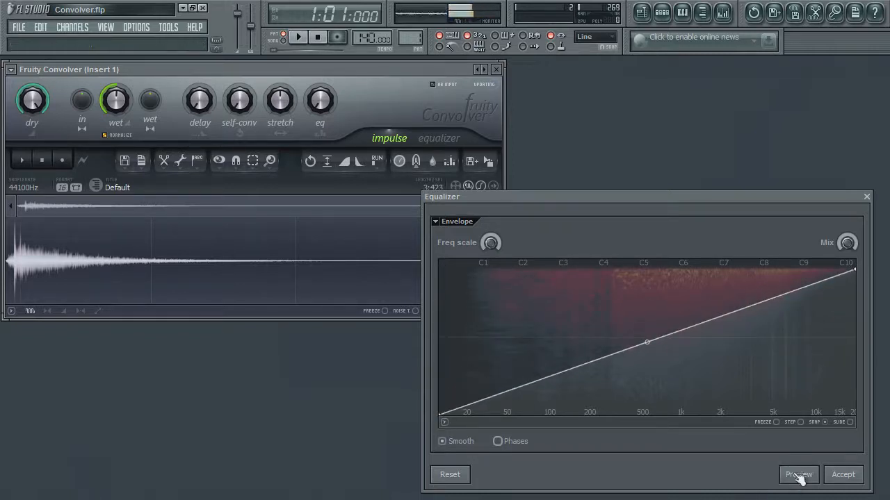
- Shape the envelope as a band-pass with a plateau from about C2 to C8 and the high end at minimum, and preview it
right_click(764, 301)
left_click_drag(855, 271, 862, 421)
right_click(549, 376)
left_click_drag(550, 377, 539, 302)
left_click(793, 474)
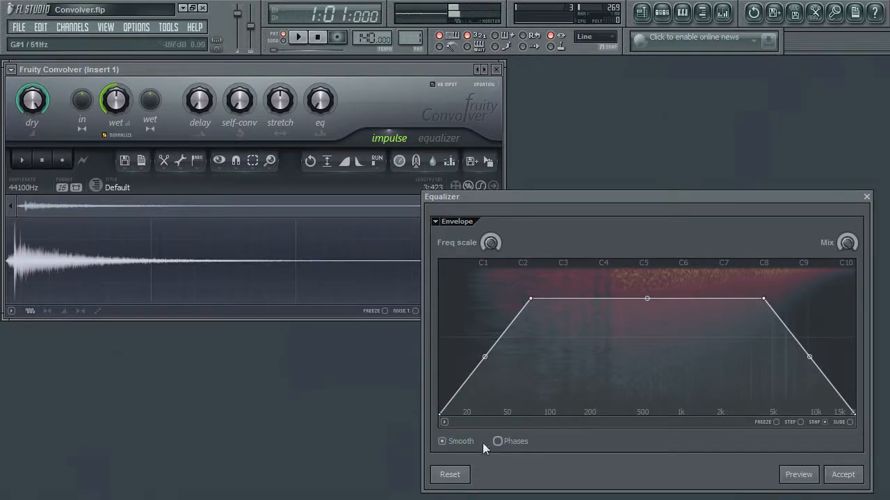
- Reduce the equalizer mix, preview the band-pass, and close the Equalizer tool without applying it
left_click_drag(847, 242, 841, 292)
left_click(798, 475)
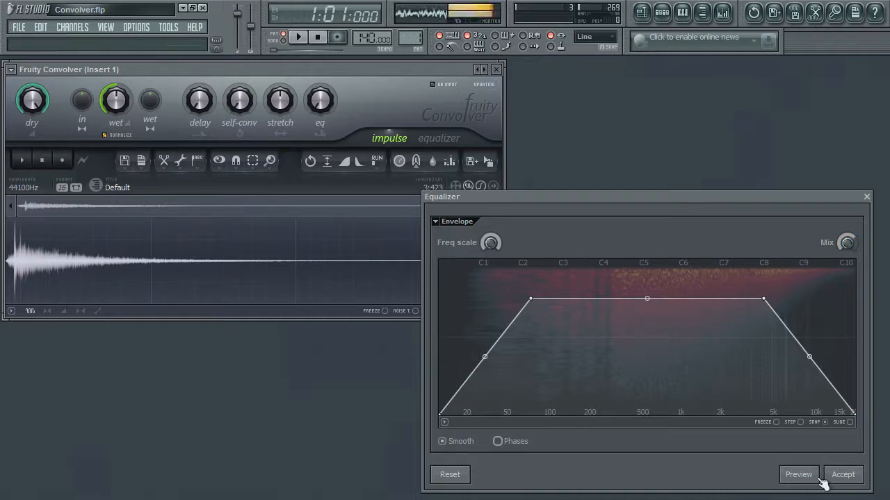
left_click(868, 200)
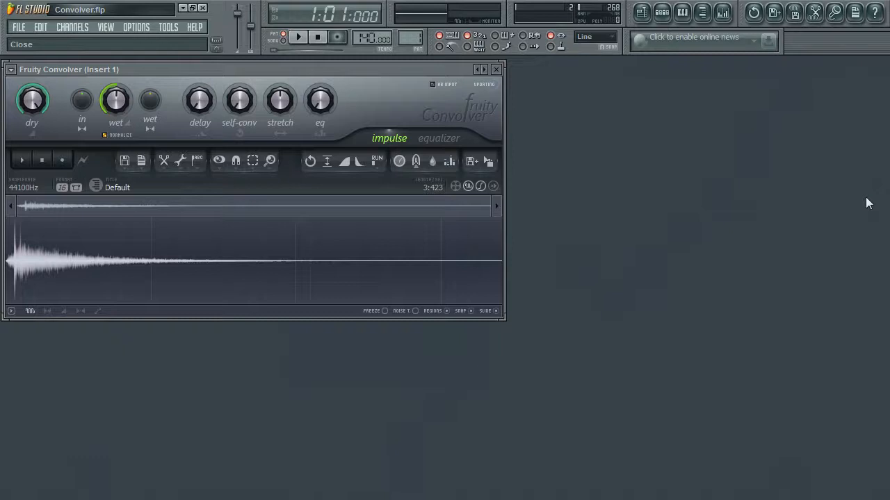
- Switch the convolver from the impulse editor to its equalizer envelope
left_click(451, 140)
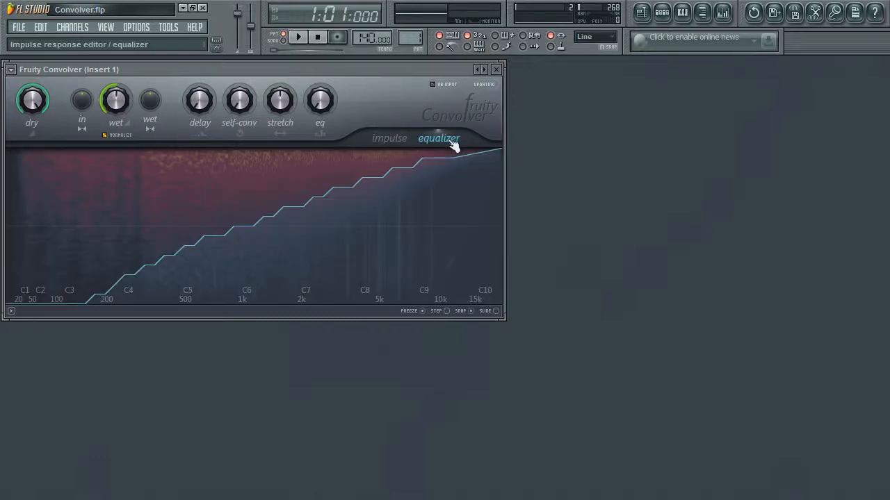